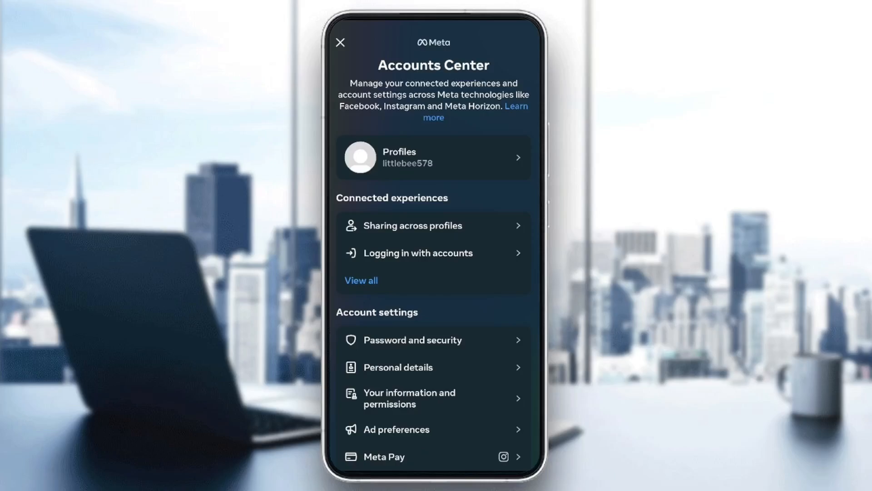
{"action": "scroll", "coordinate": [433, 259], "scroll_direction": "down", "scroll_amount": 1}
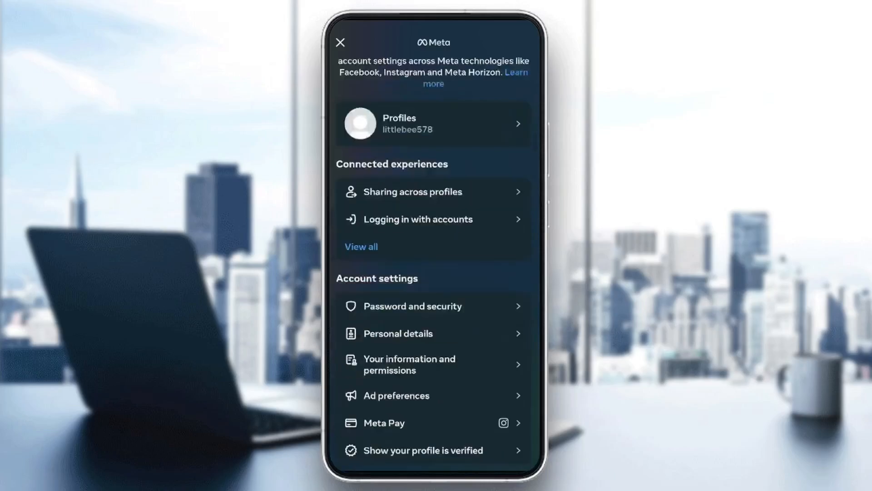
{"action": "scroll", "coordinate": [433, 259], "scroll_direction": "up", "scroll_amount": 1}
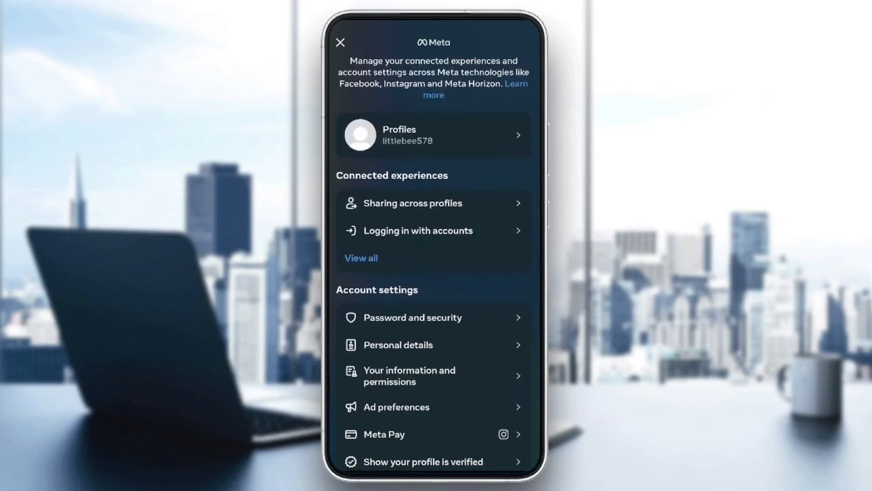
Open 'Sharing across profiles' under Connected experiences in Accounts Center
{"action": "left_click", "coordinate": [412, 204]}
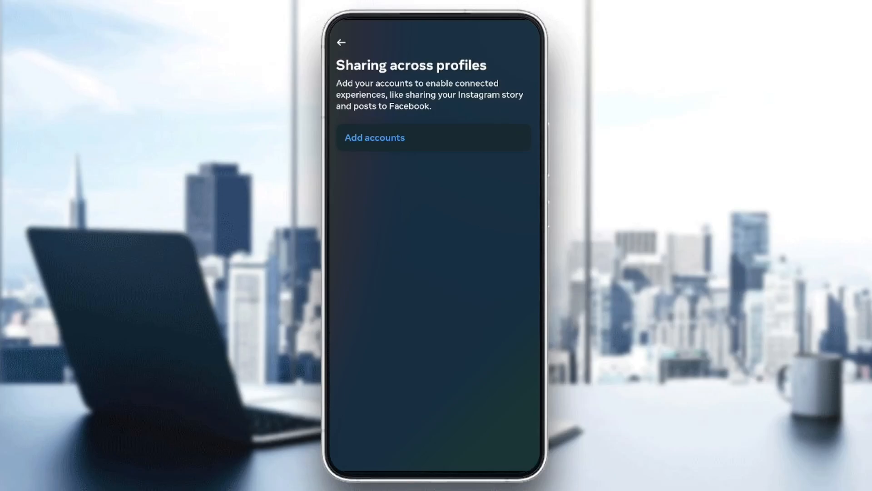
Add an account to share with and choose the Facebook account option
{"action": "left_click", "coordinate": [375, 137]}
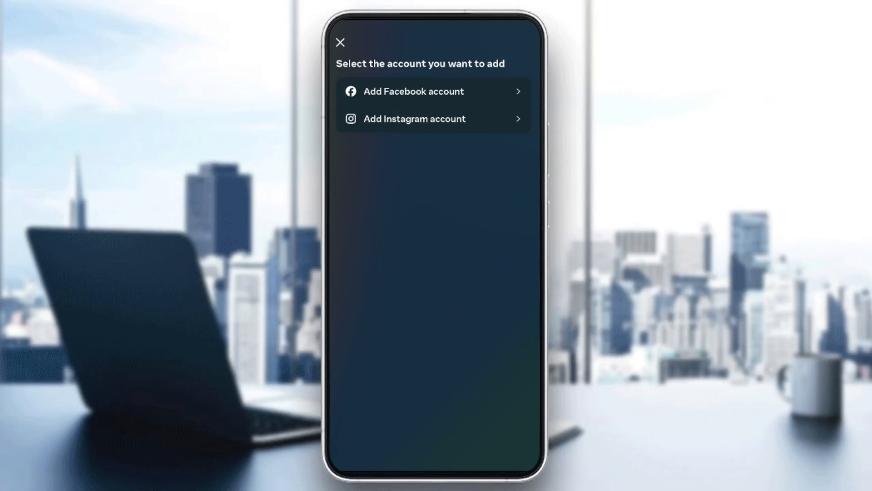
{"action": "left_click", "coordinate": [414, 92]}
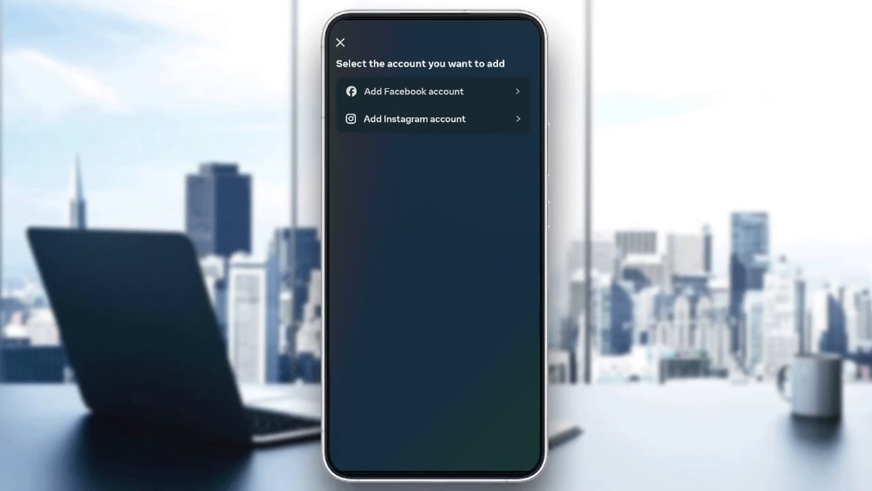